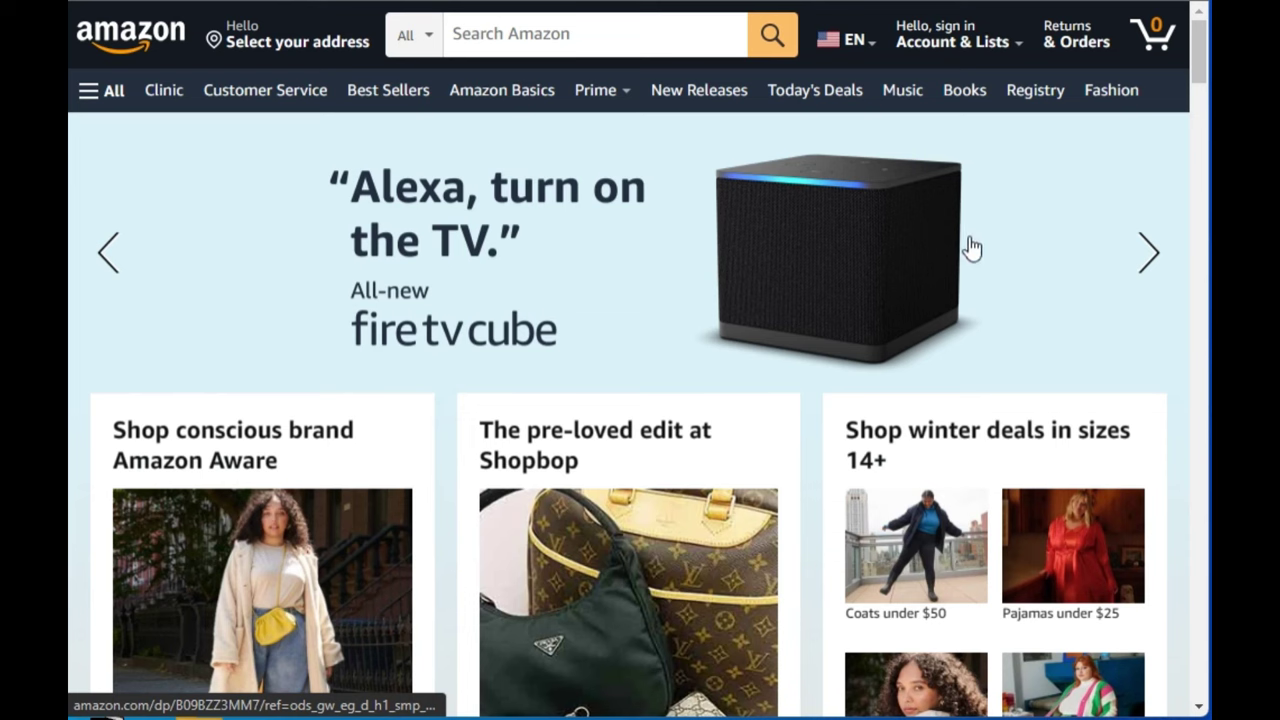
Sign in to Amazon.com with the saved account e-mail and autofilled password.
{"action": "mouse_move", "coordinate": [1012, 40]}
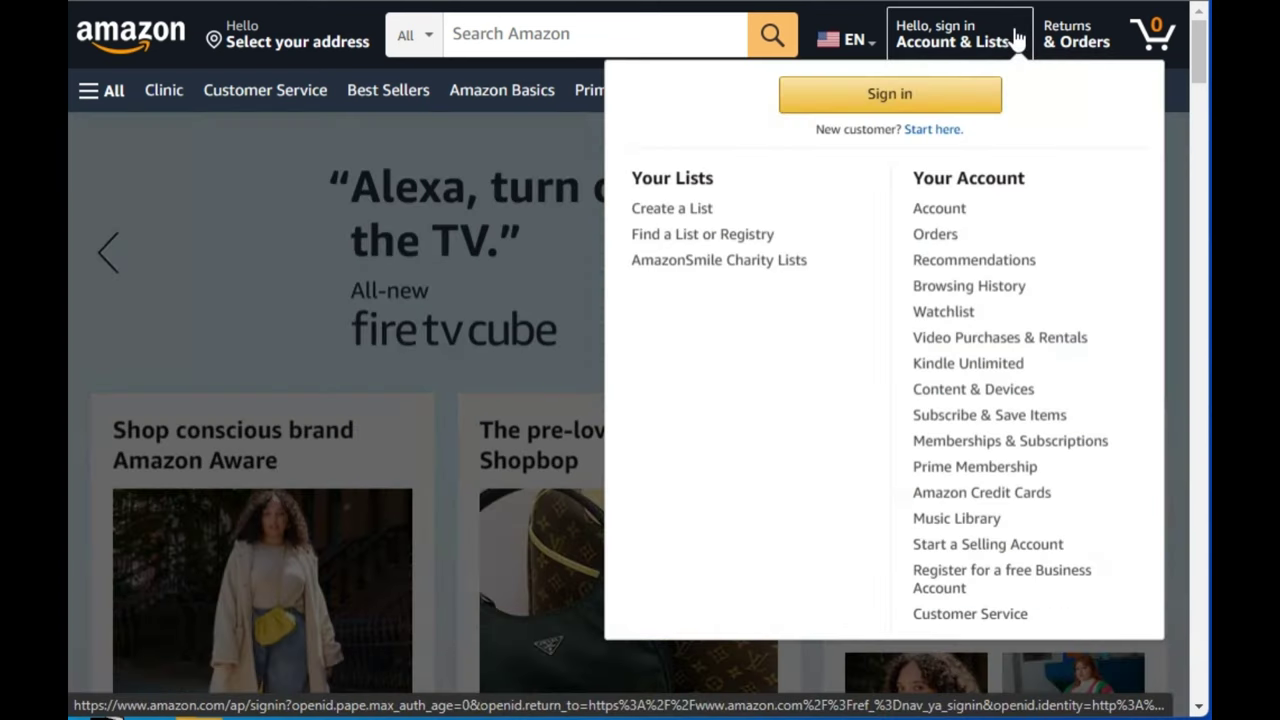
{"action": "left_click", "coordinate": [974, 101]}
{"action": "left_click", "coordinate": [671, 189]}
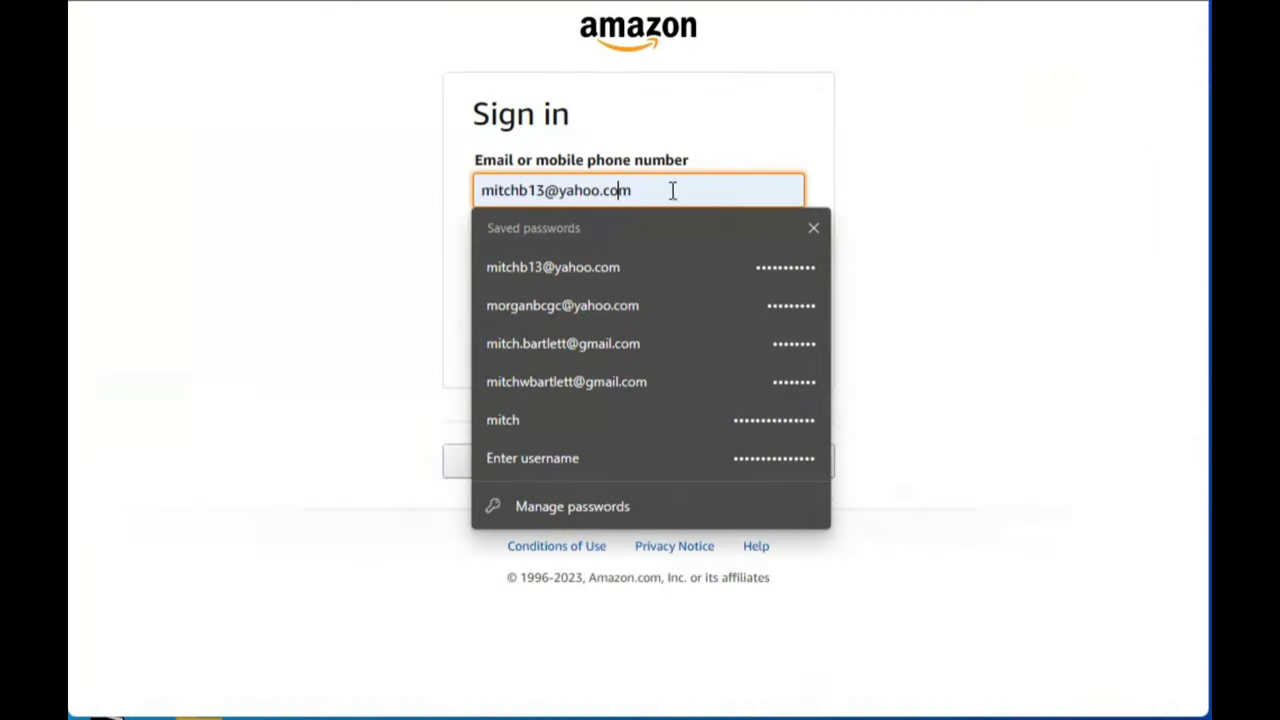
{"action": "left_click", "coordinate": [1030, 160]}
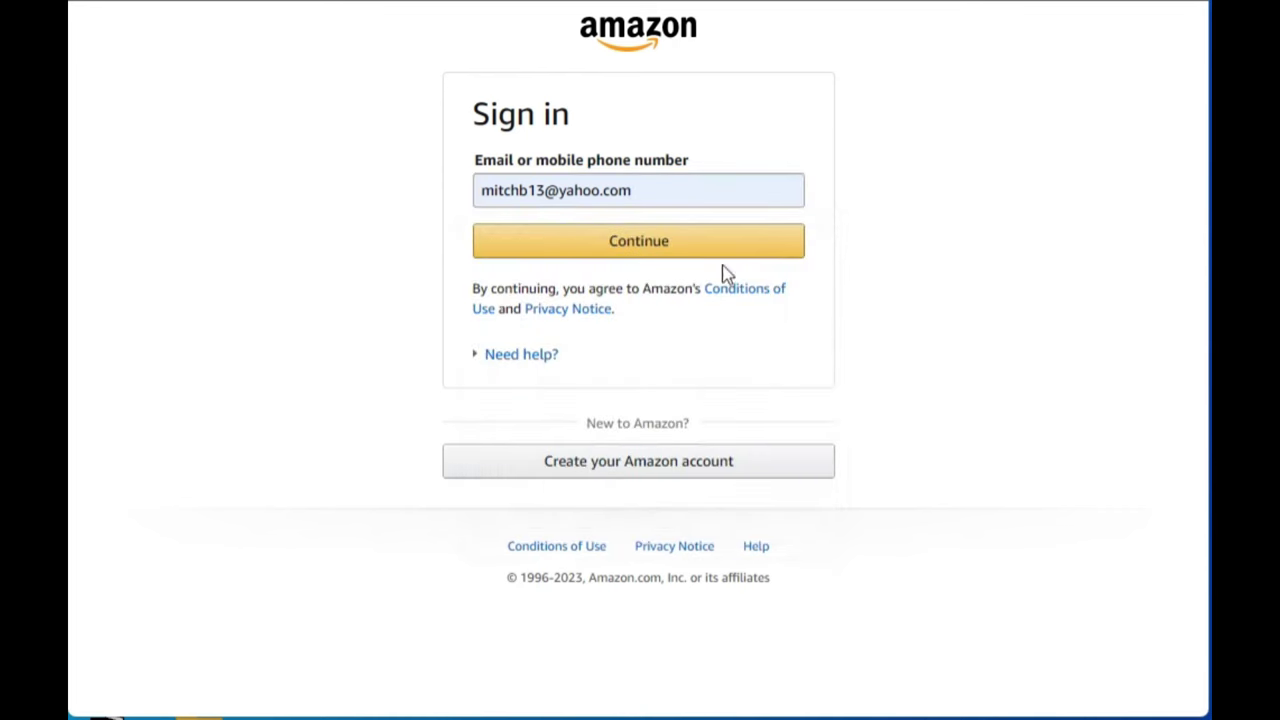
{"action": "left_click", "coordinate": [680, 258]}
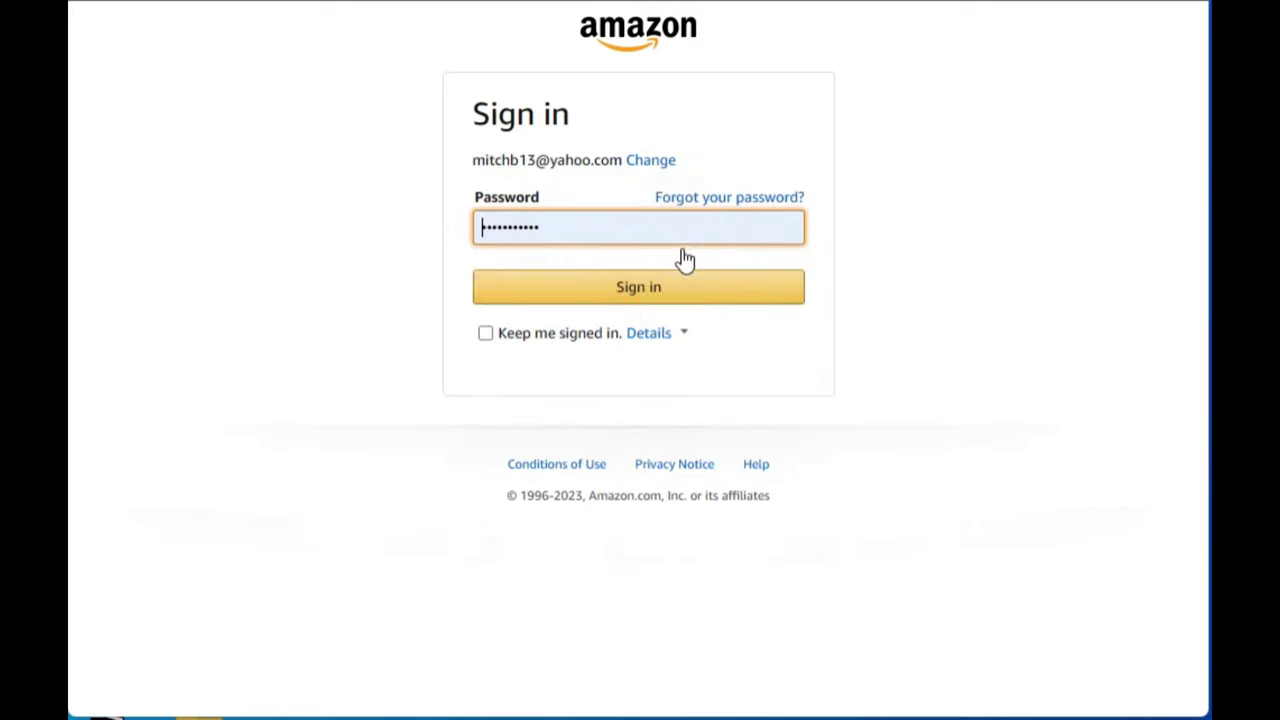
{"action": "left_click", "coordinate": [697, 296]}
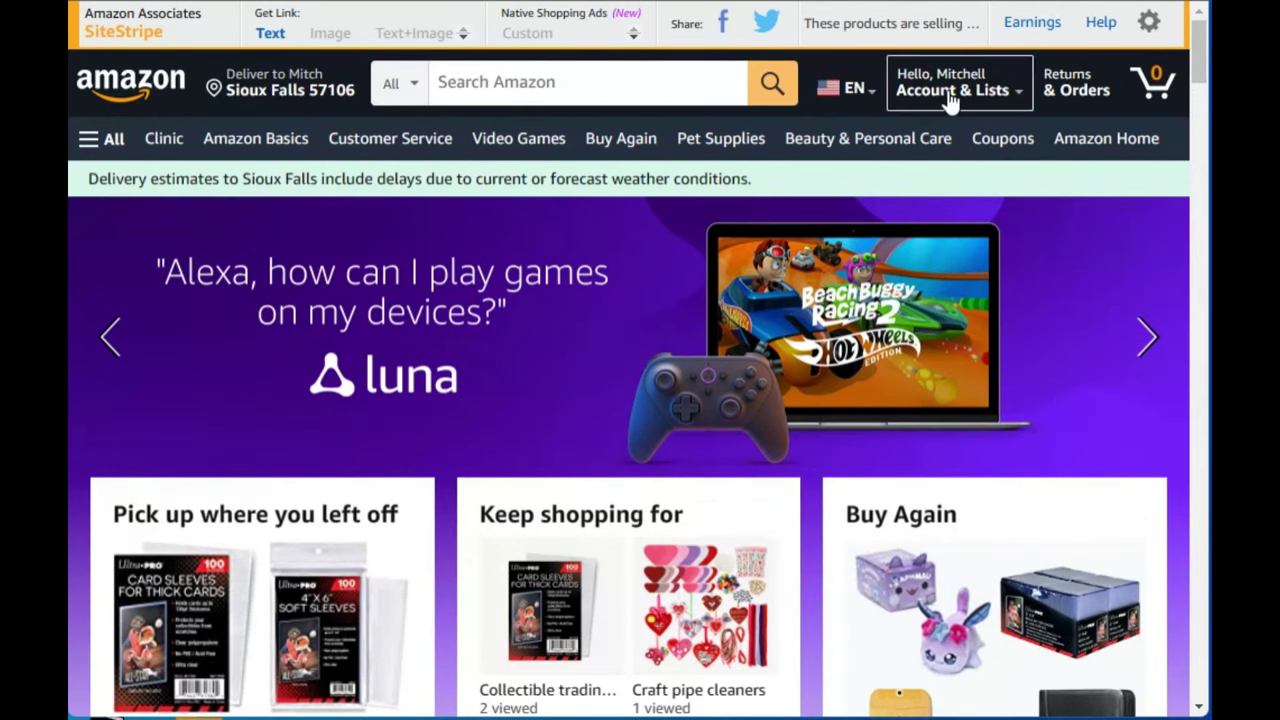
Go from Account & Lists to Content & Devices and switch to its Preferences tab.
{"action": "mouse_move", "coordinate": [968, 95]}
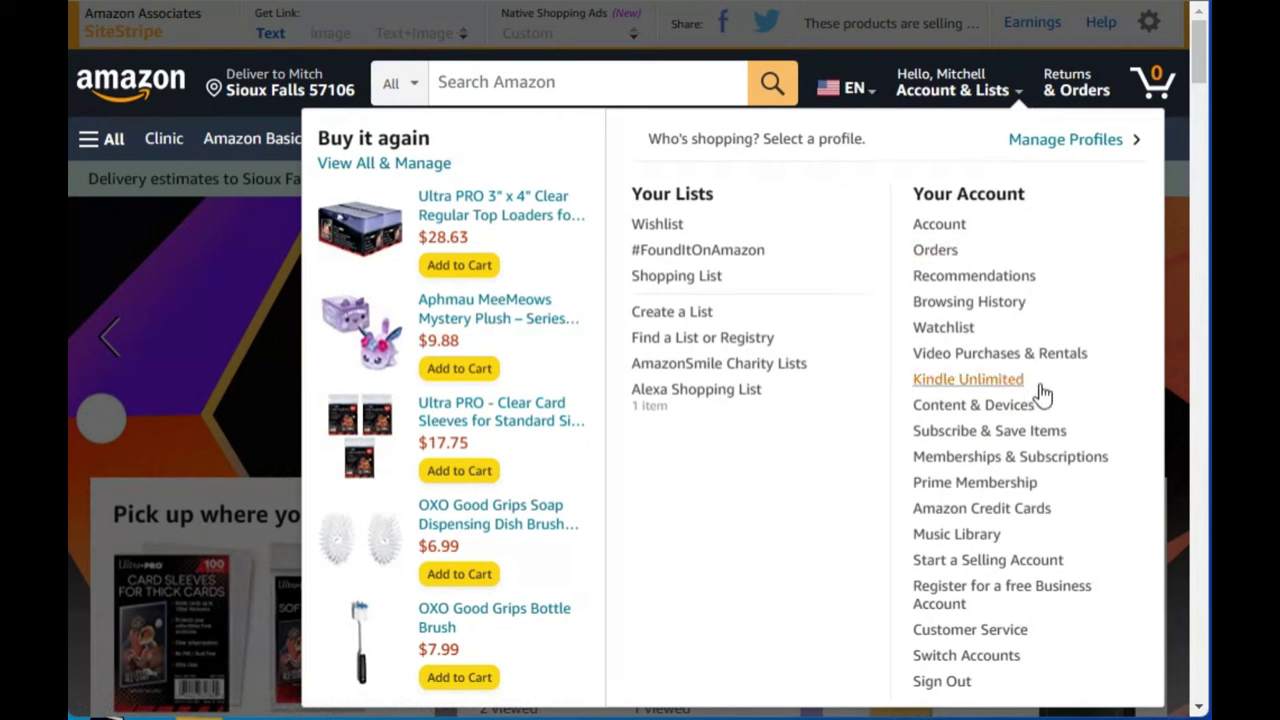
{"action": "left_click", "coordinate": [1030, 408]}
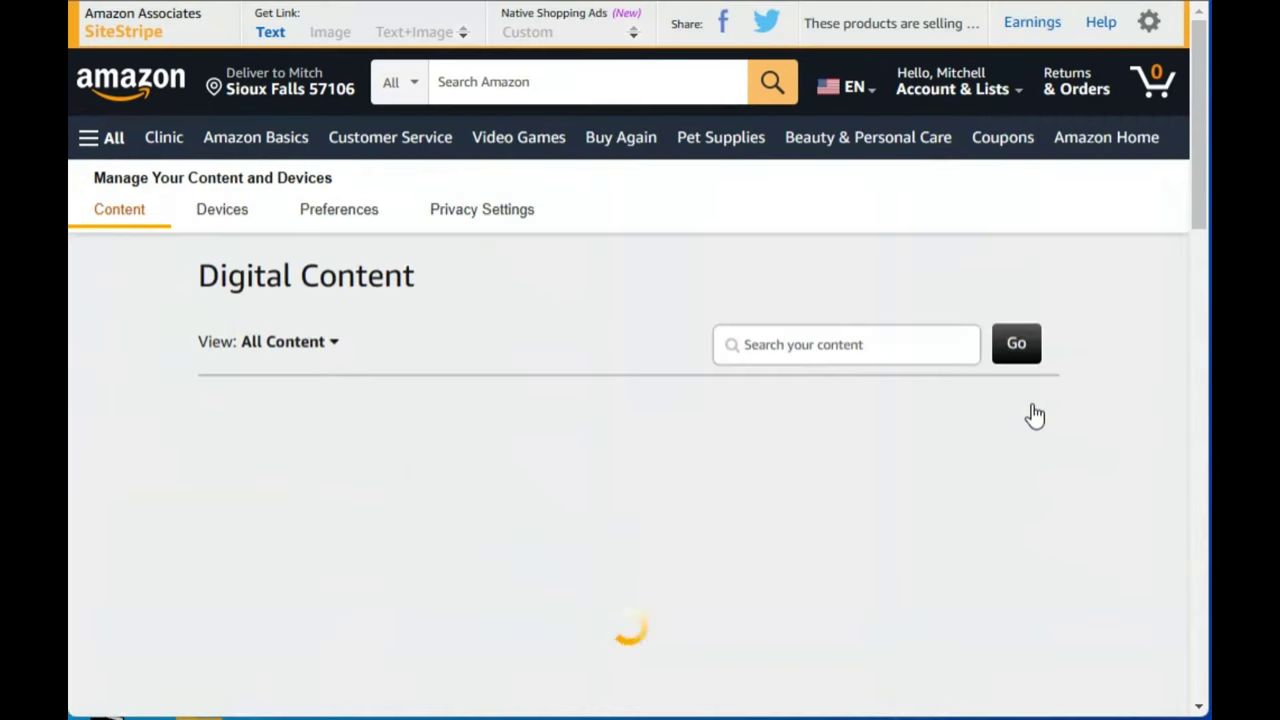
{"action": "left_click", "coordinate": [323, 215]}
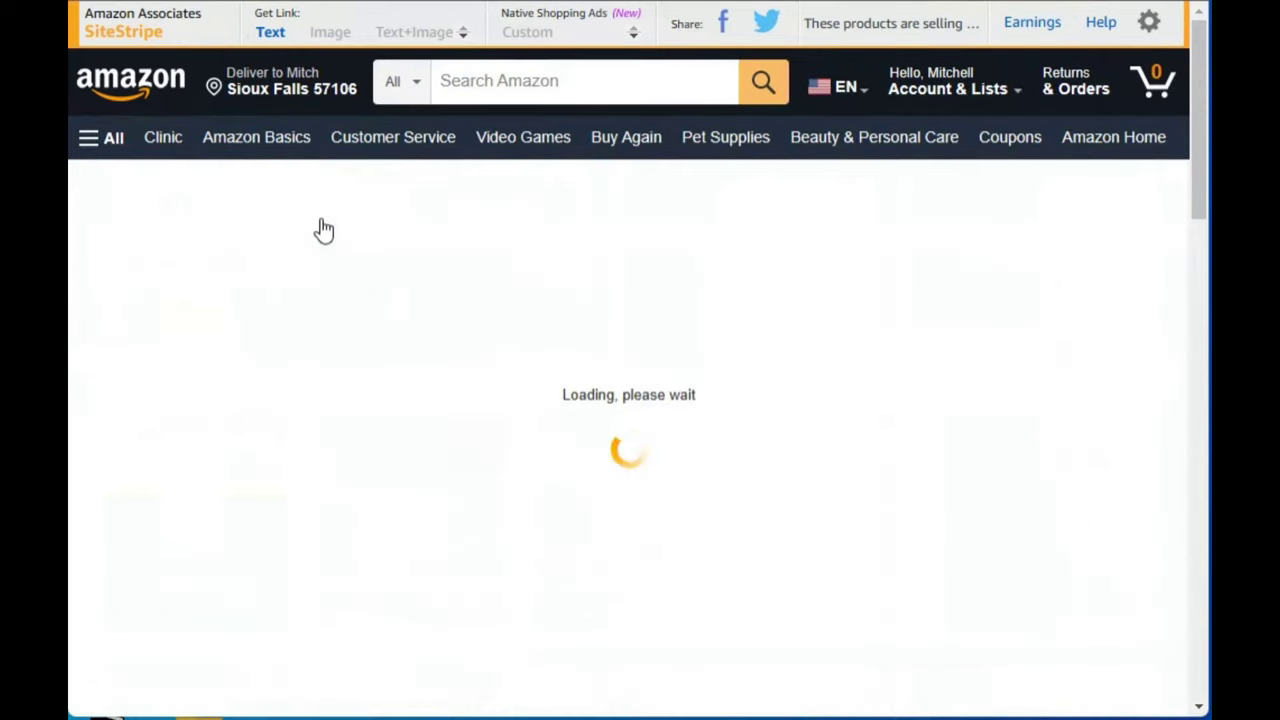
Review Country/Region Settings, keep United States as the country, and cancel the change dialog.
{"action": "scroll", "coordinate": [516, 292], "scroll_direction": "down", "scroll_amount": 2}
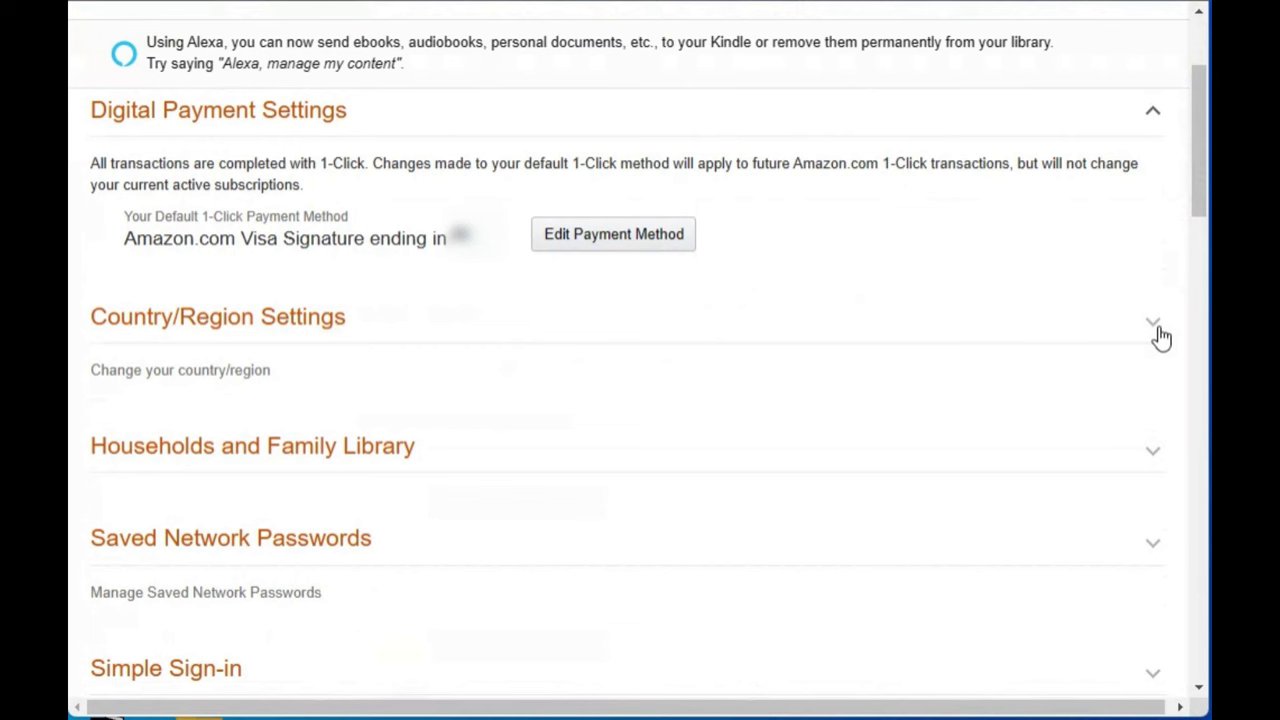
{"action": "left_click", "coordinate": [1161, 338]}
{"action": "left_click", "coordinate": [350, 397]}
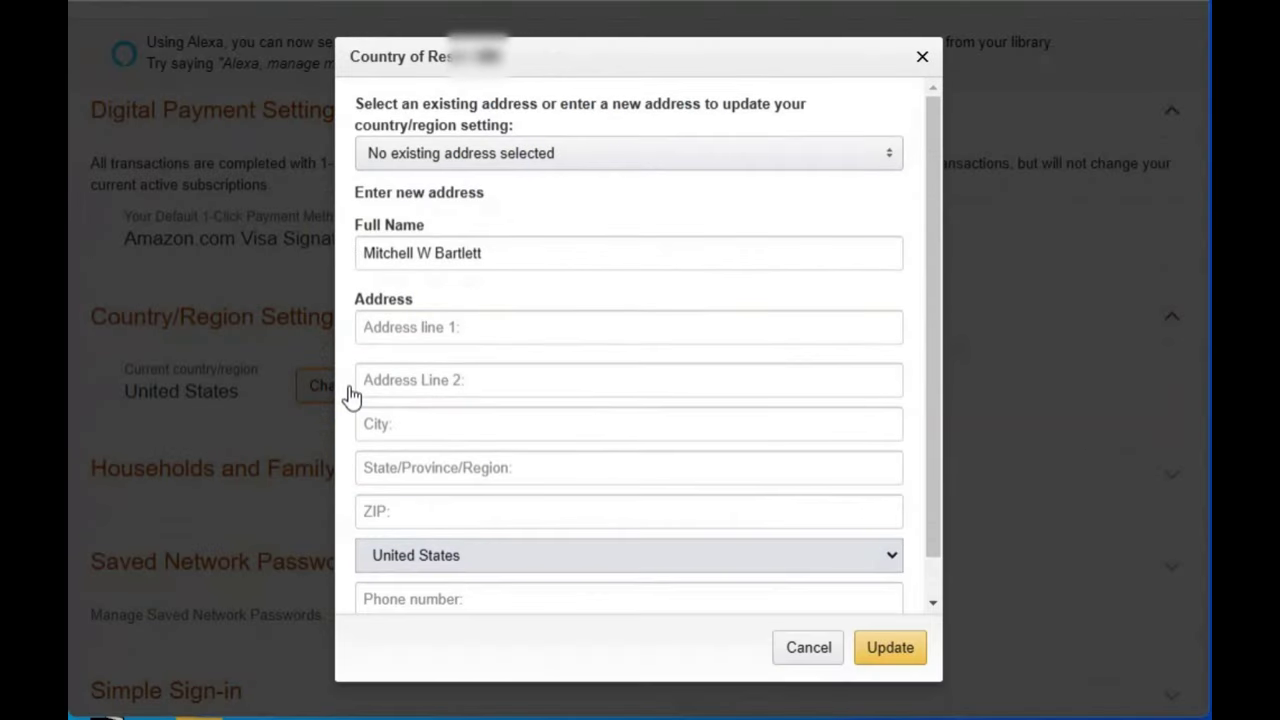
{"action": "scroll", "coordinate": [640, 370], "scroll_direction": "down", "scroll_amount": 1}
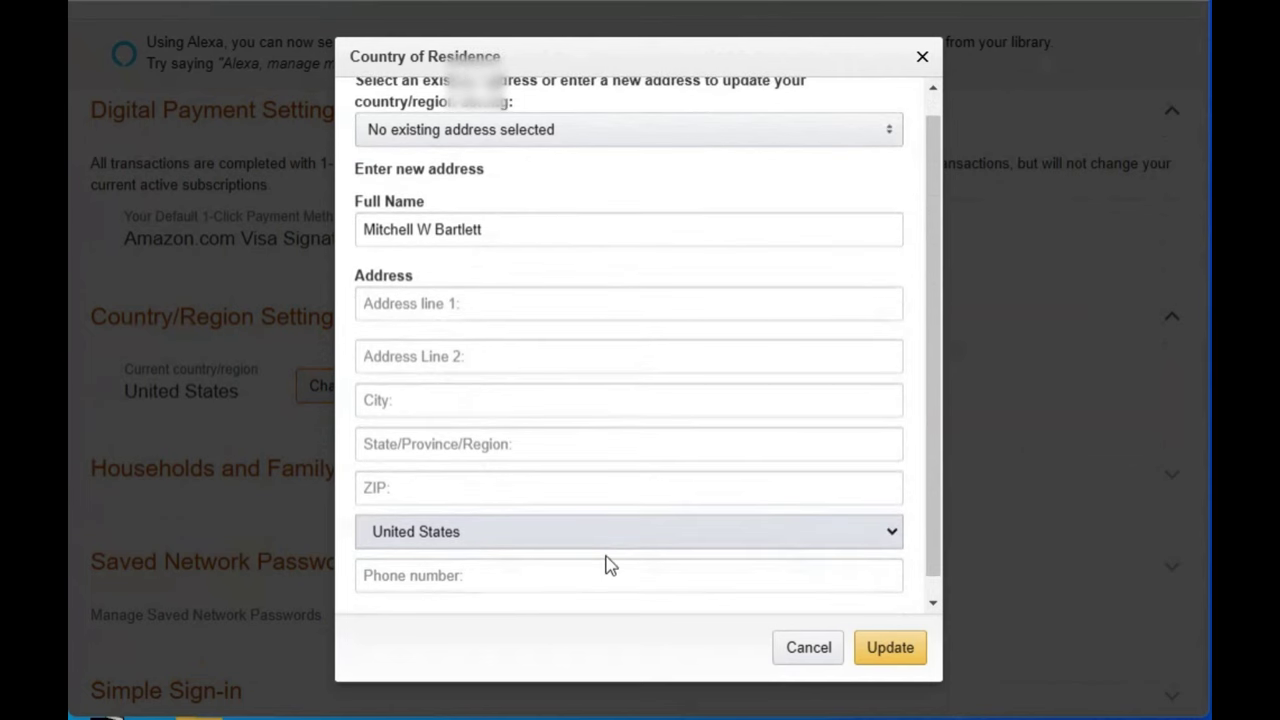
{"action": "left_click", "coordinate": [606, 550]}
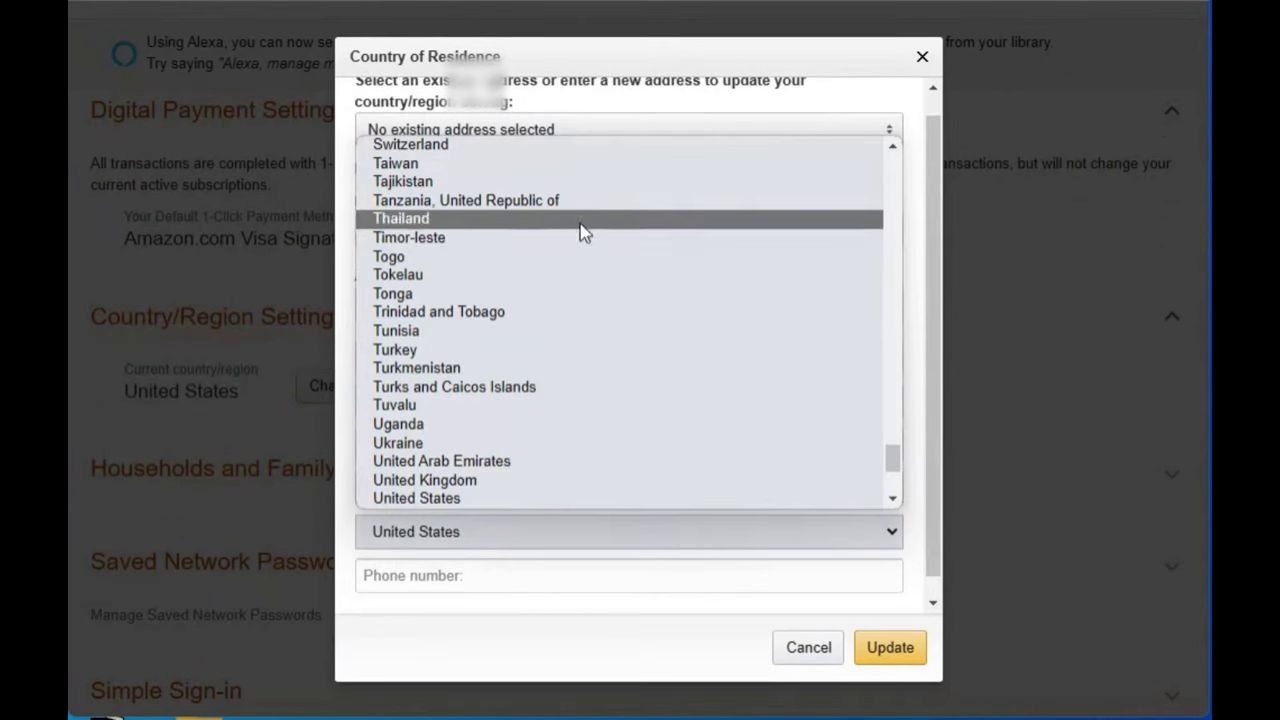
{"action": "left_click", "coordinate": [644, 562]}
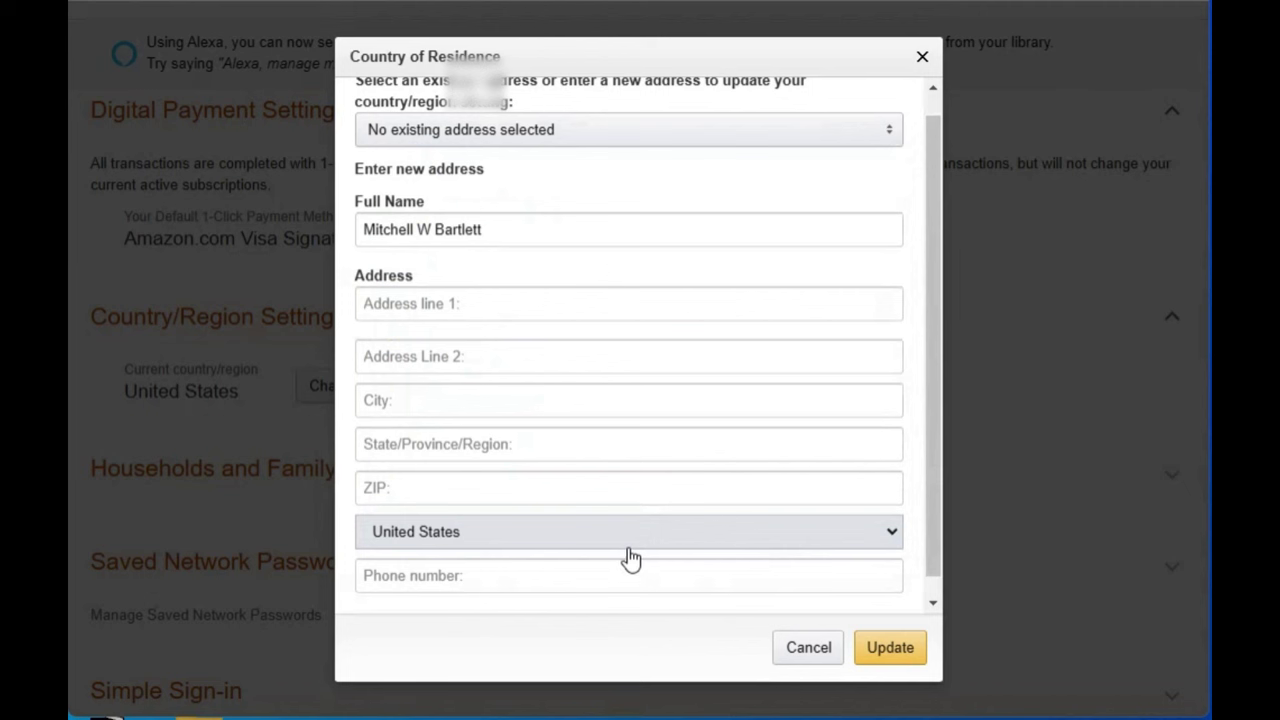
{"action": "left_click", "coordinate": [901, 666]}
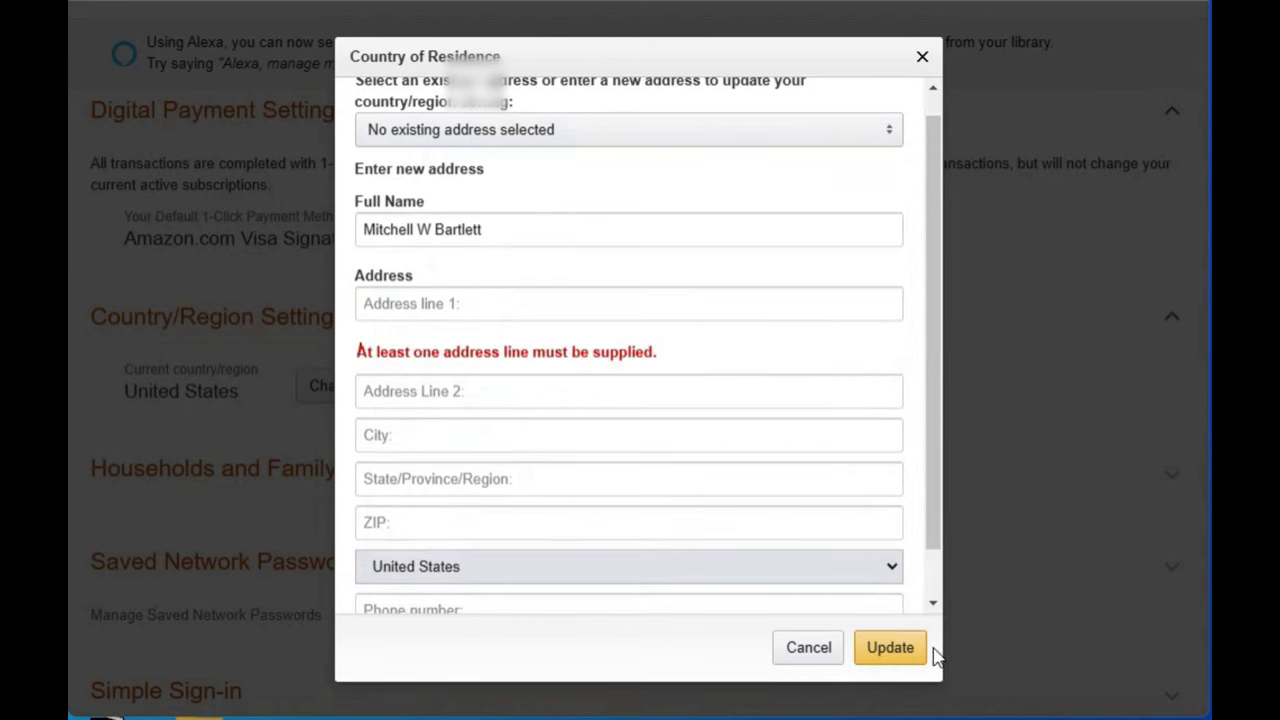
{"action": "left_click", "coordinate": [810, 652]}
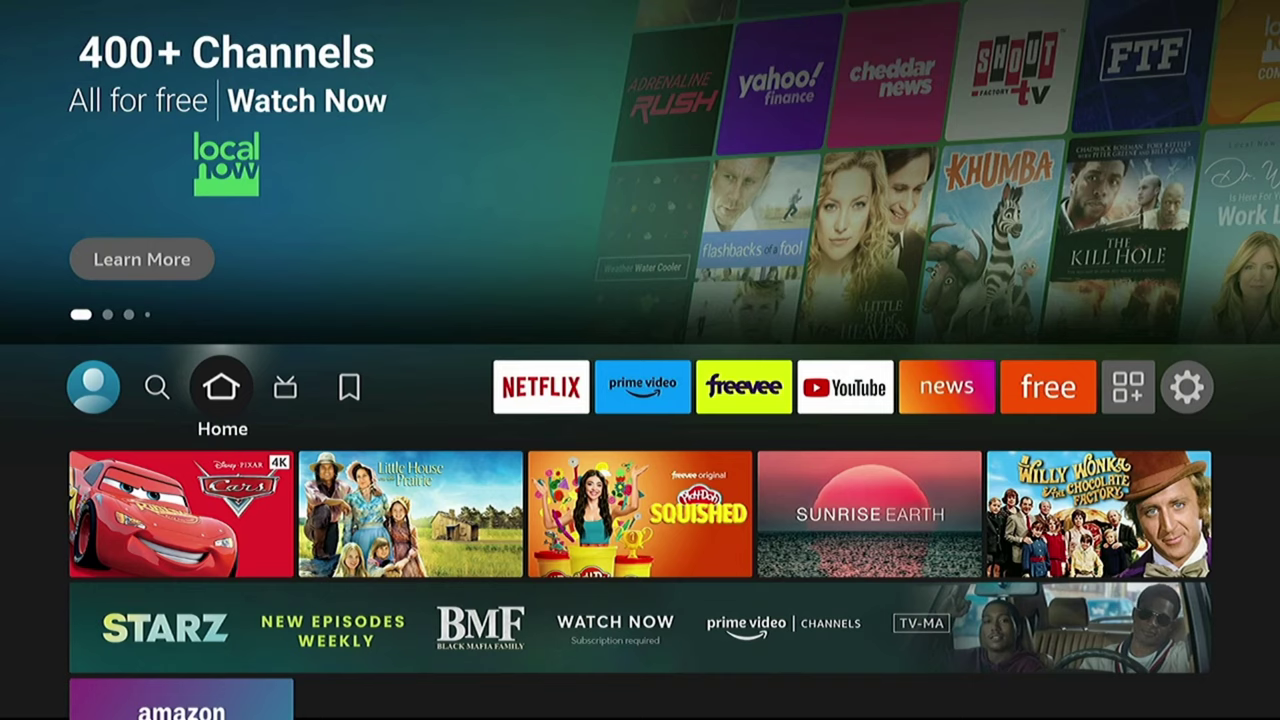
Move right along the Fire TV top bar to the Settings gear to show its options.
{"action": "key", "text": "Right"}
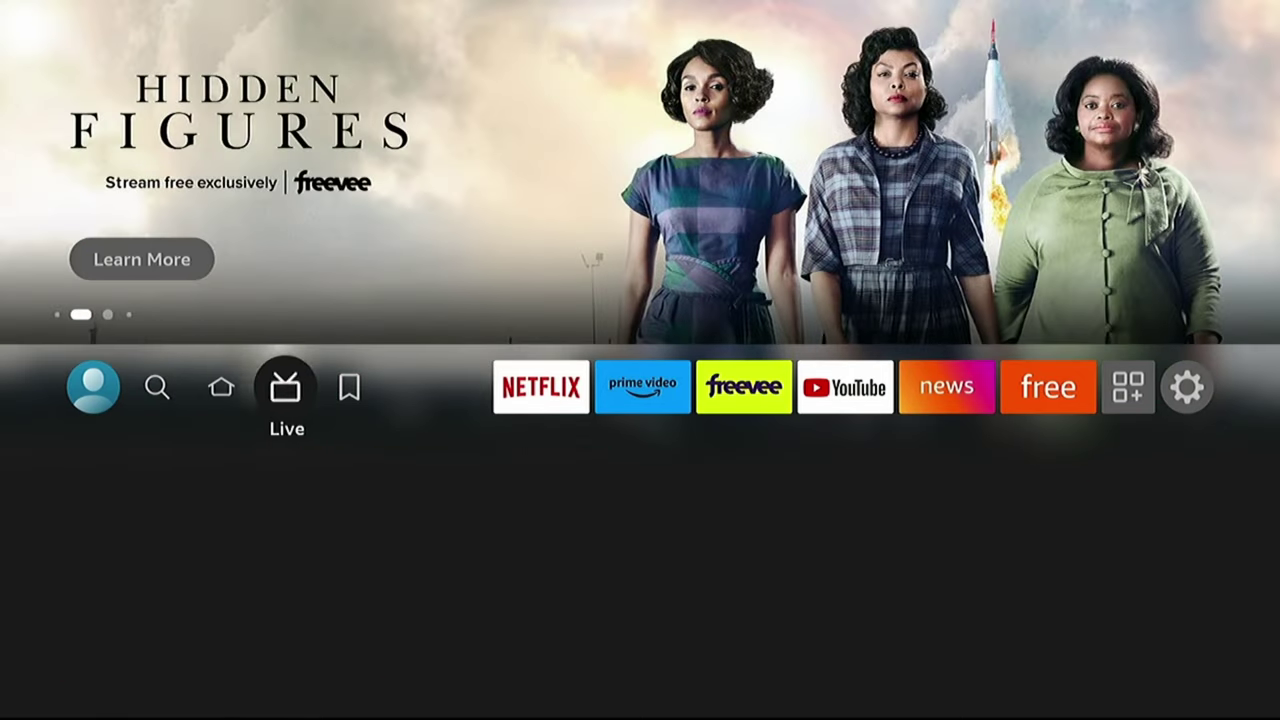
{"action": "key", "text": "Right"}
{"action": "key", "text": "Right"}
{"action": "key", "text": "Right"}
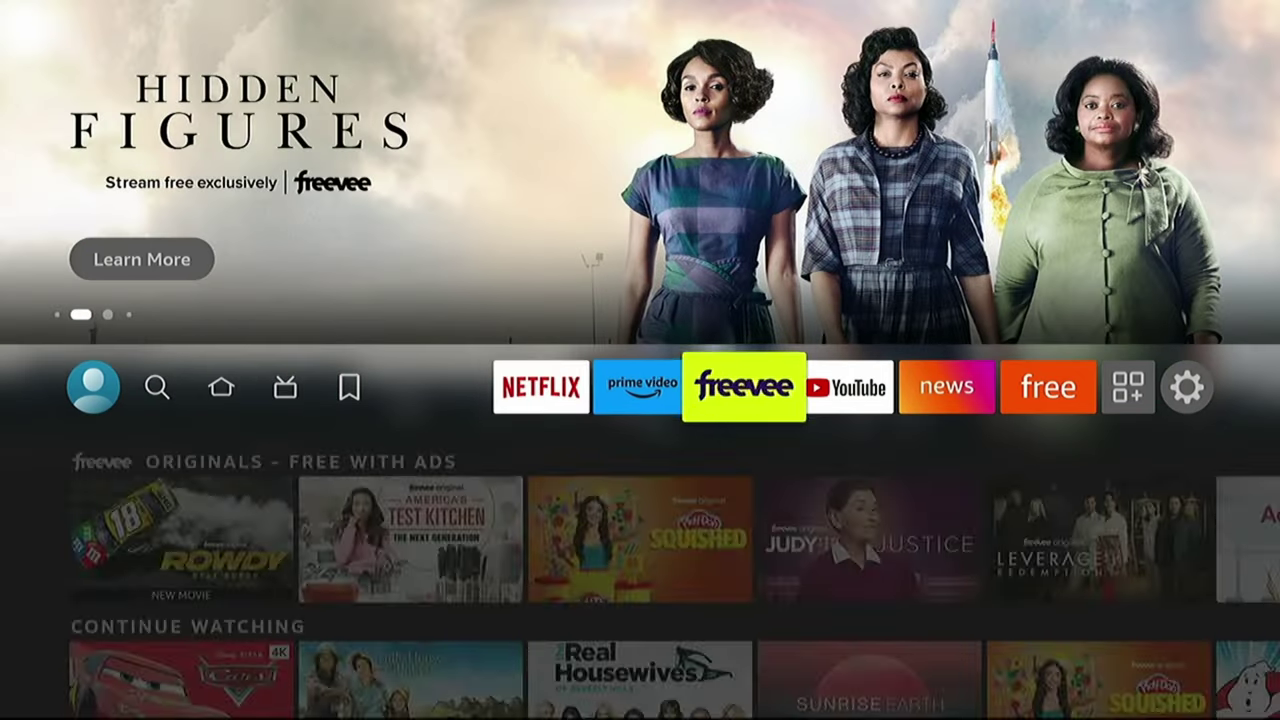
{"action": "key", "text": "Right"}
{"action": "key", "text": "Right"}
{"action": "key", "text": "Right"}
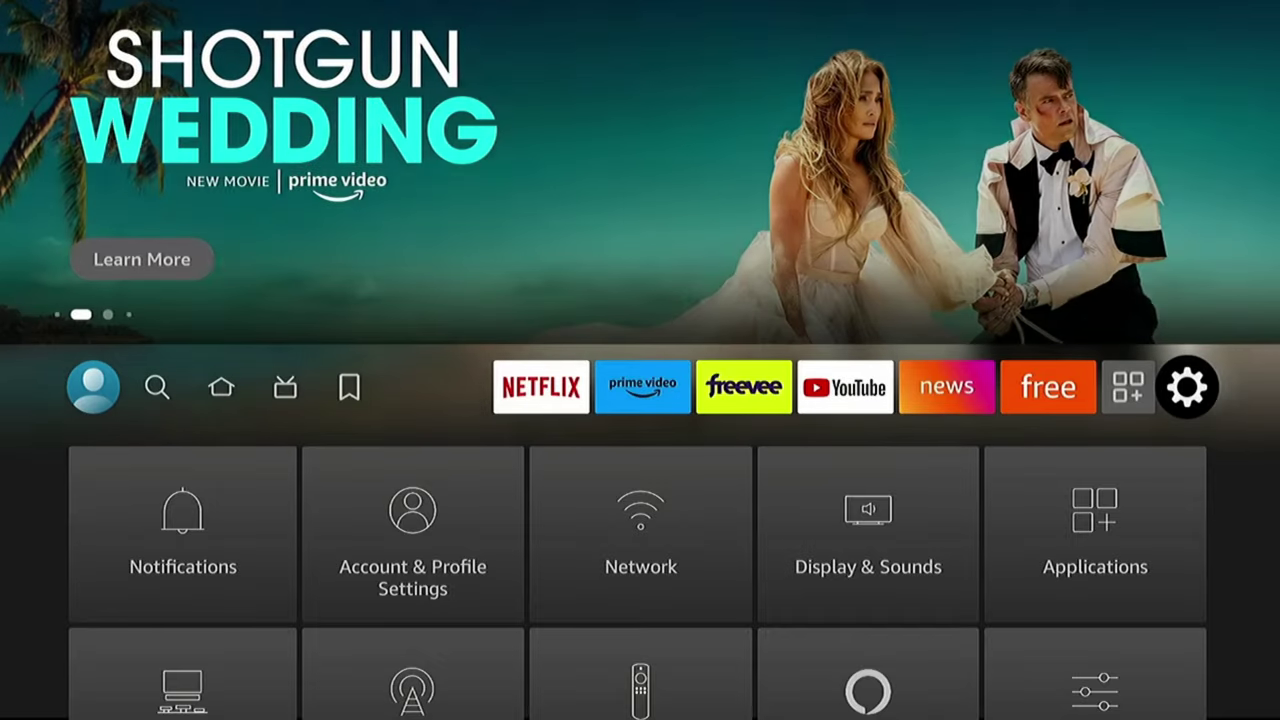
Enter the Settings grid and move across its second row of categories.
{"action": "key", "text": "Down"}
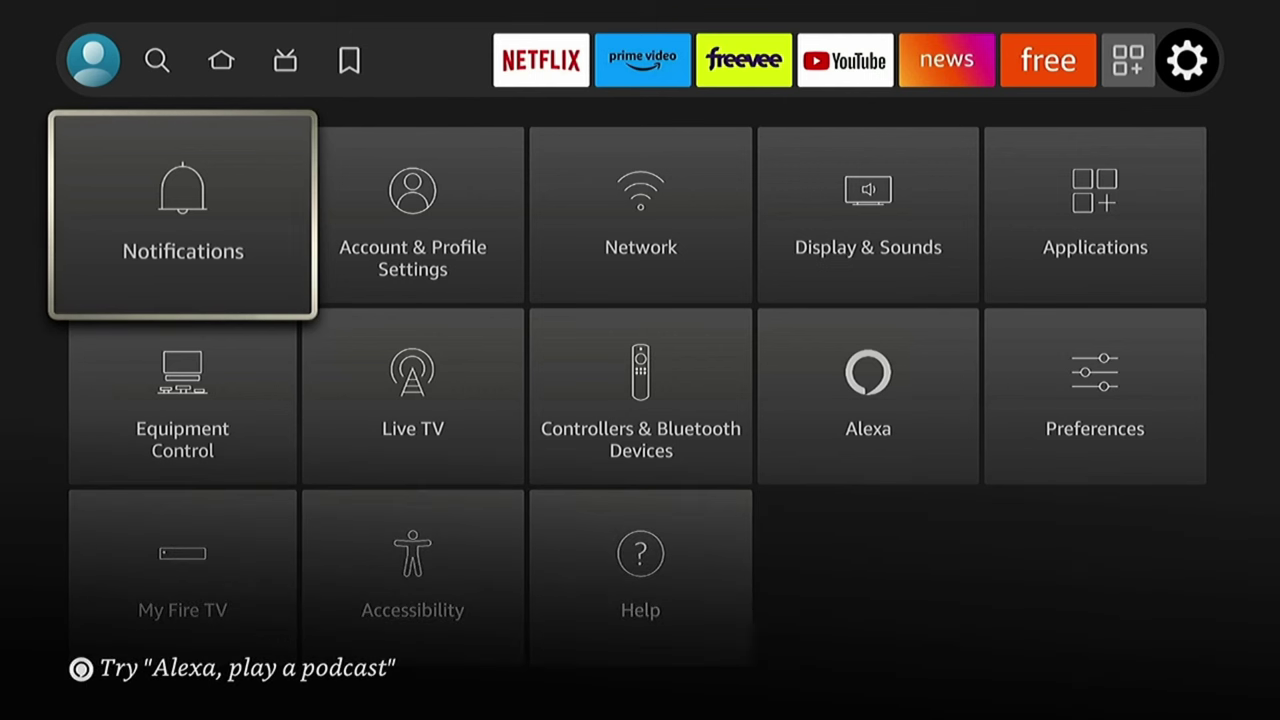
{"action": "key", "text": "Down"}
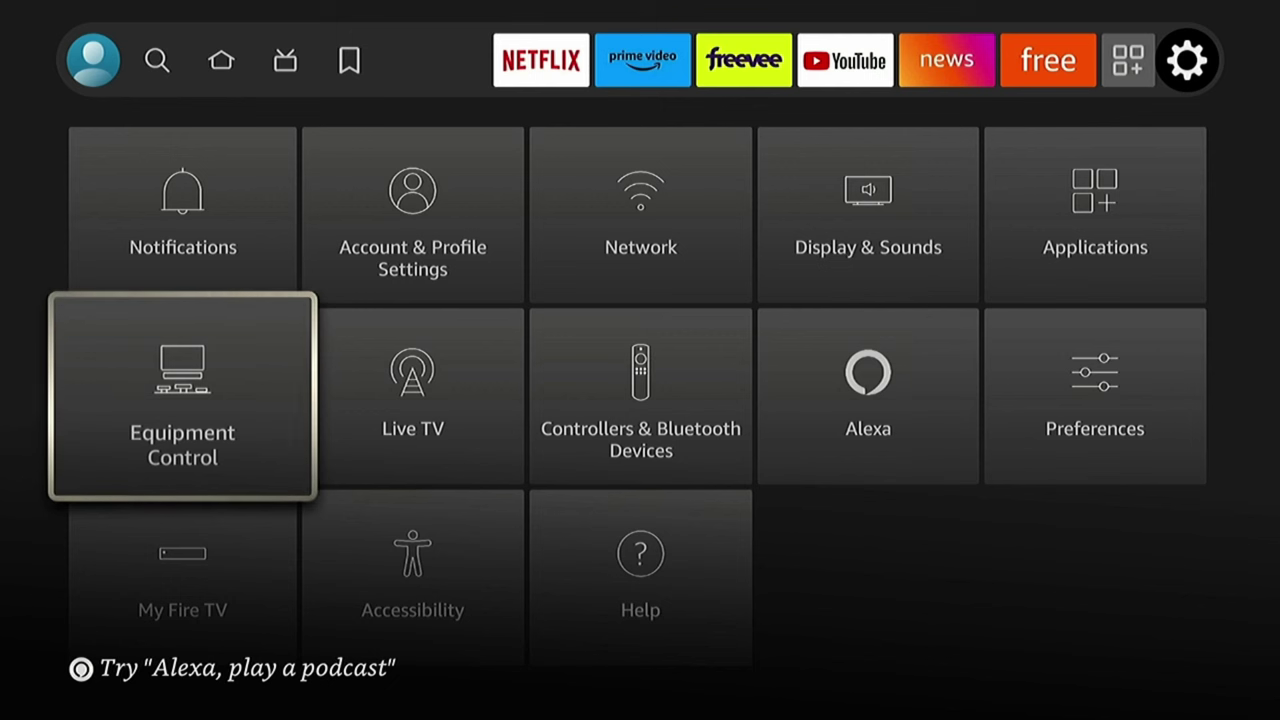
{"action": "key", "text": "Right"}
{"action": "key", "text": "Right"}
{"action": "key", "text": "Right"}
{"action": "key", "text": "Right"}
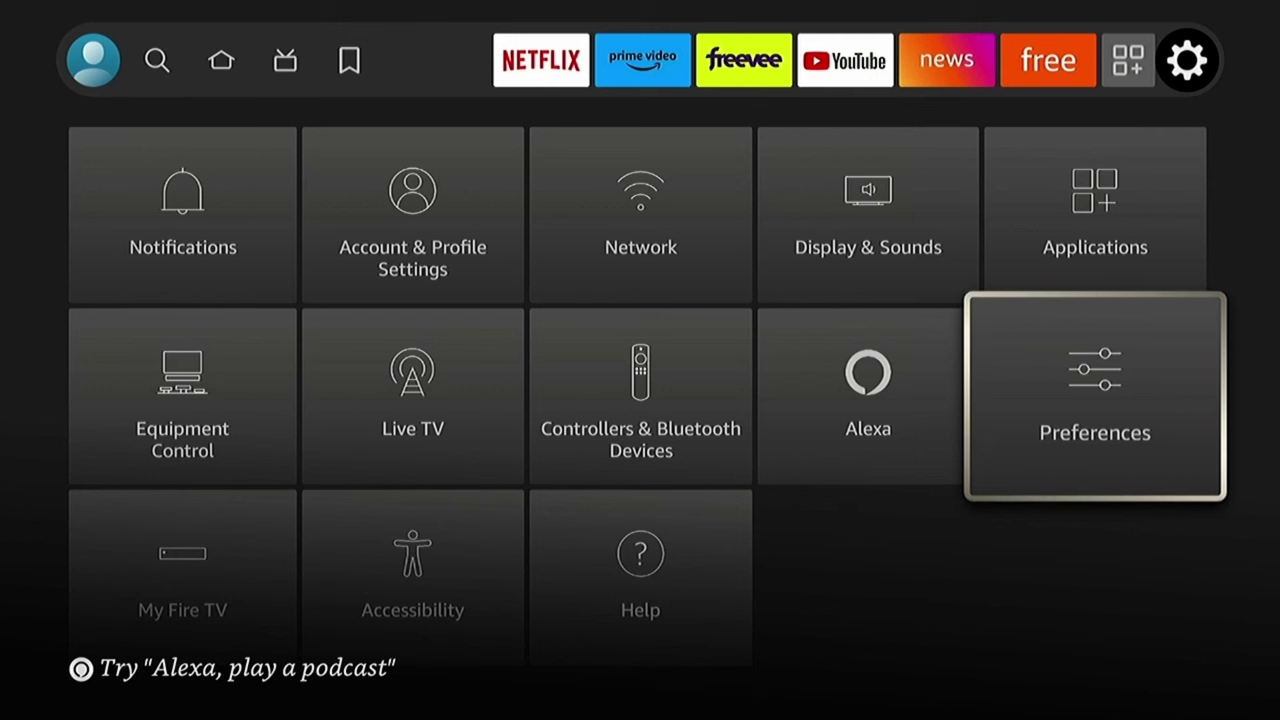
Deregister the Fire TV Stick 4K through Account & Profile Settings > Amazon Account, confirming Deregister.
{"action": "key", "text": "Up"}
{"action": "key", "text": "Left"}
{"action": "key", "text": "Left"}
{"action": "key", "text": "Left"}
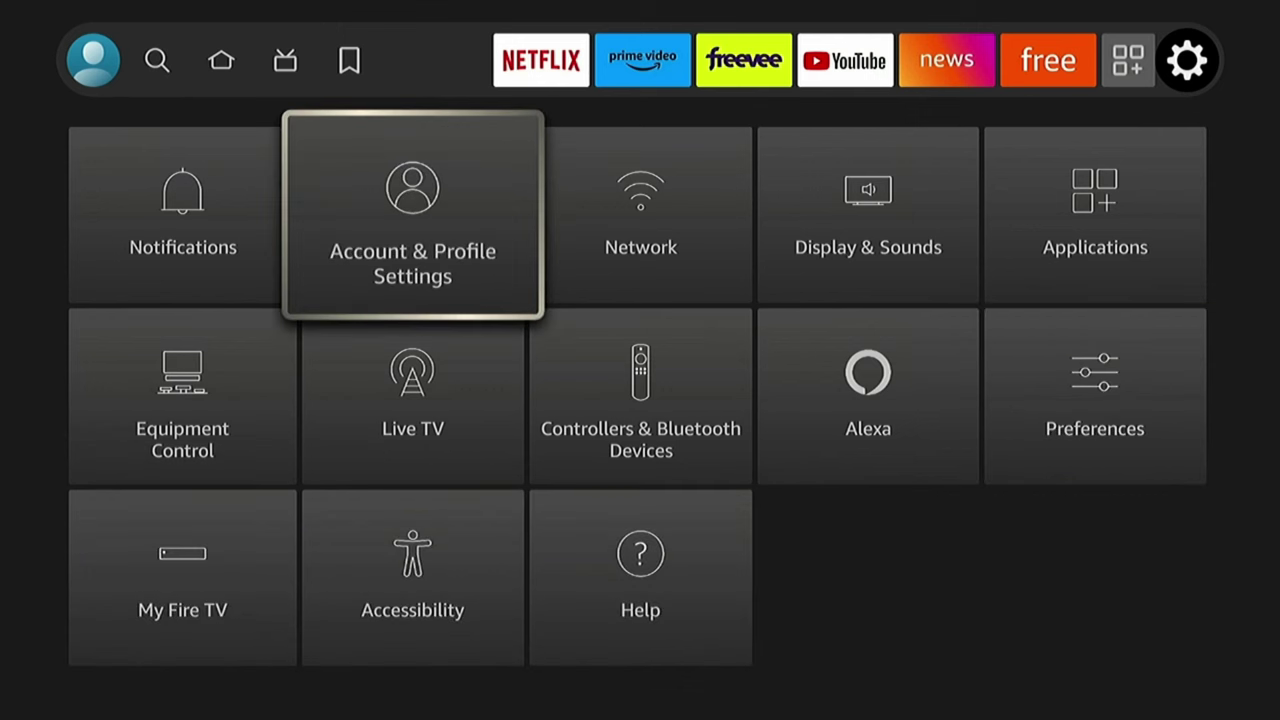
{"action": "key", "text": "Return"}
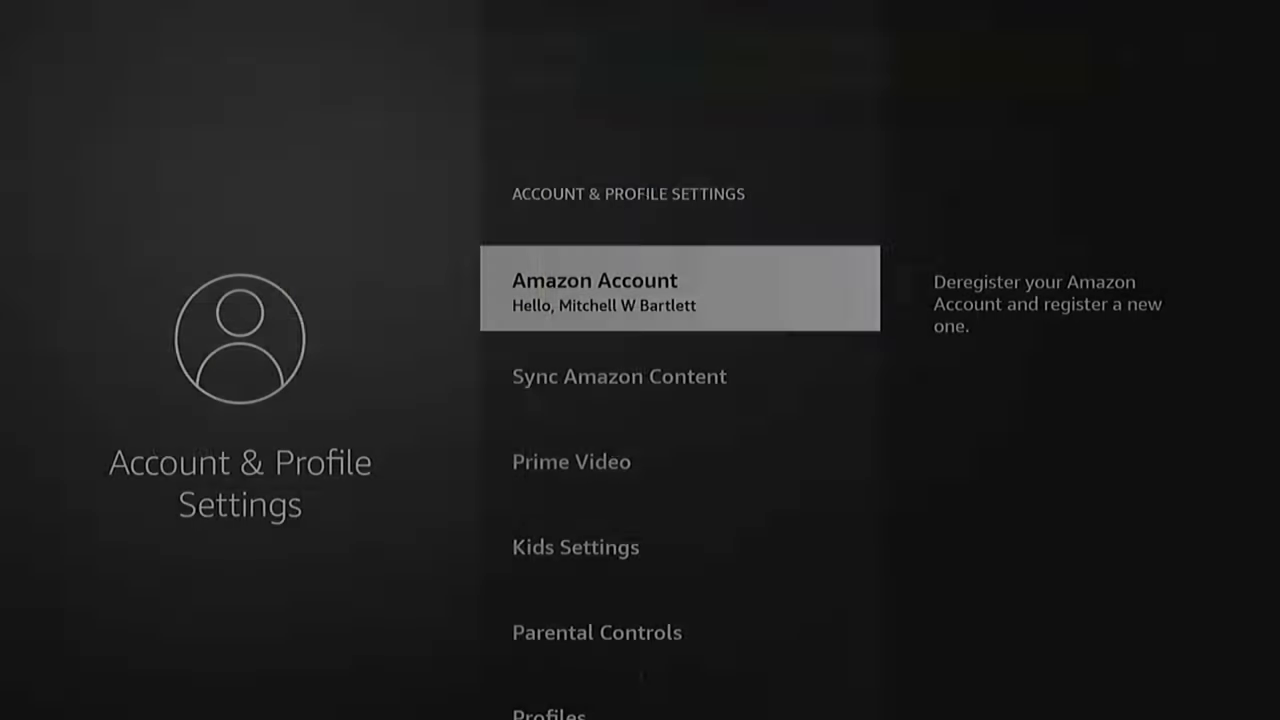
{"action": "key", "text": "Down"}
{"action": "key", "text": "Down"}
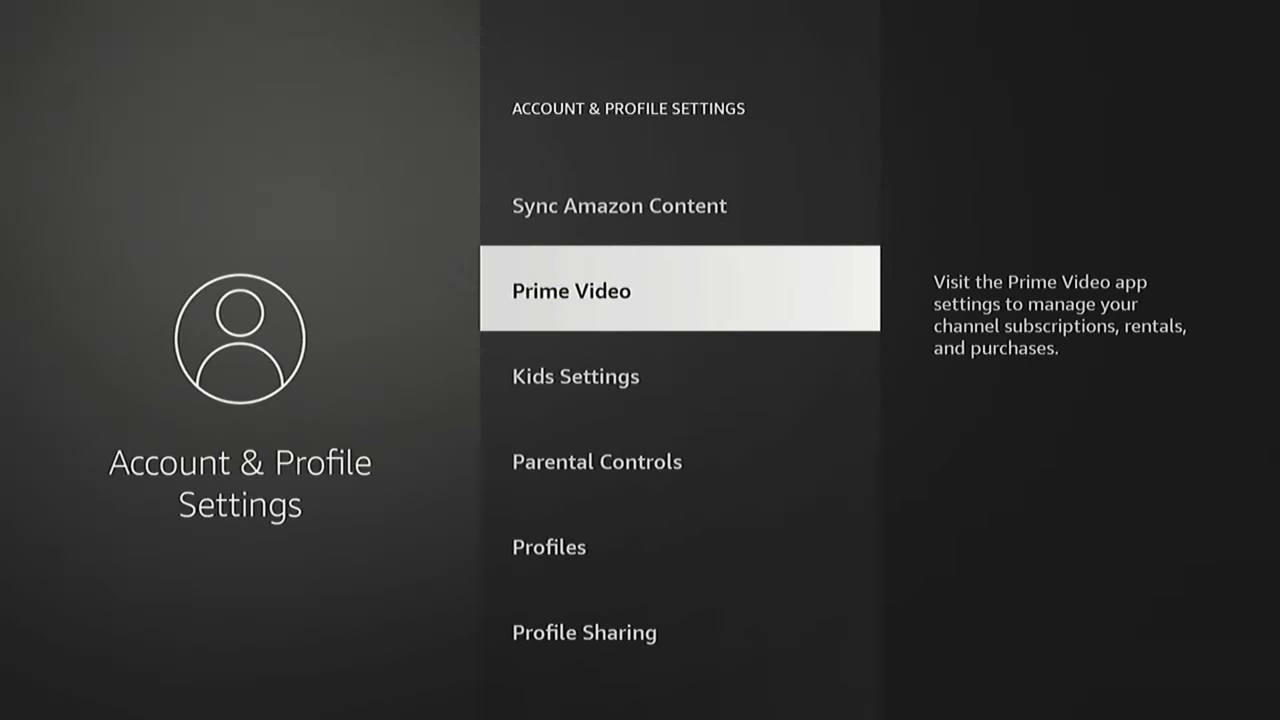
{"action": "key", "text": "Up"}
{"action": "key", "text": "Up"}
{"action": "key", "text": "Return"}
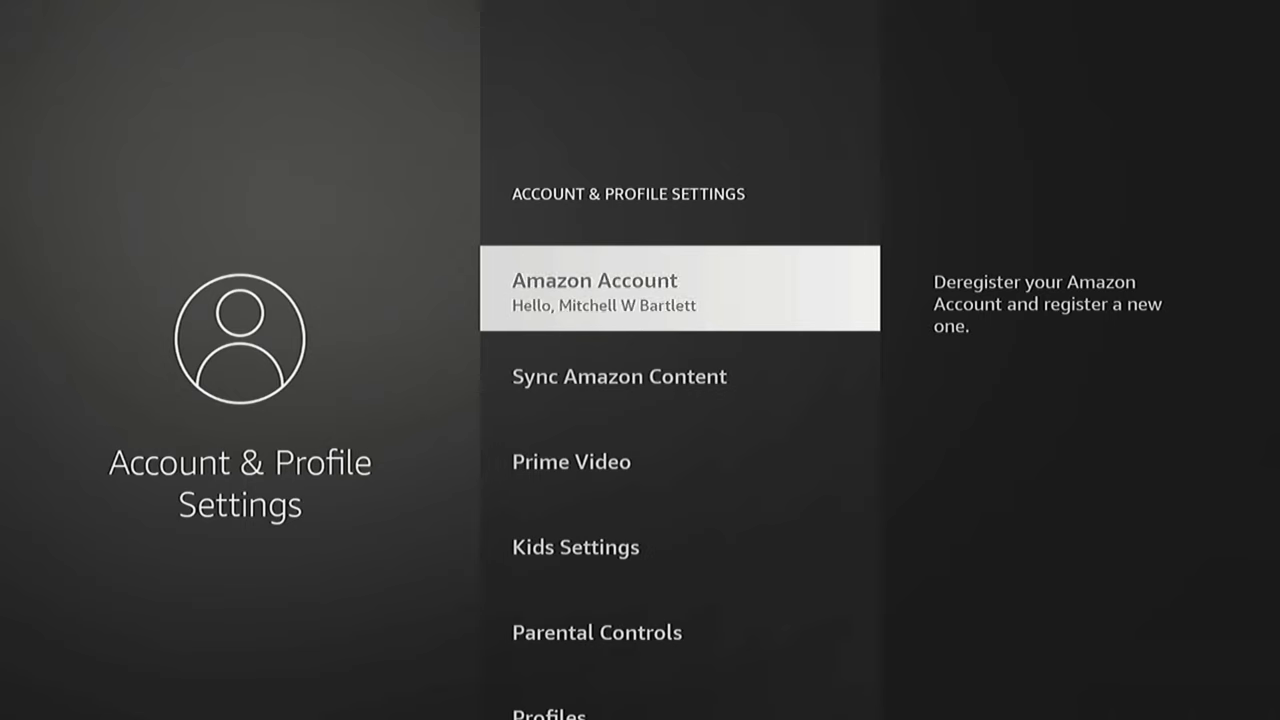
{"action": "key", "text": "Return"}
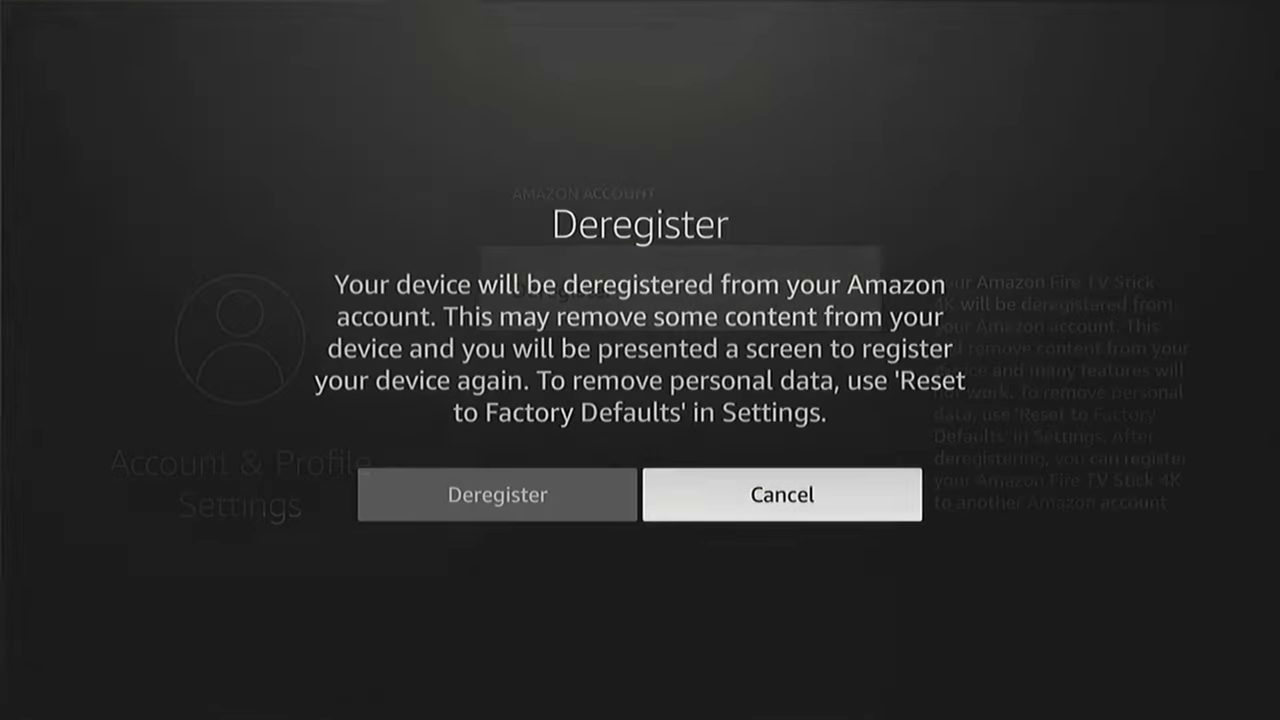
{"action": "key", "text": "Left"}
{"action": "key", "text": "Return"}
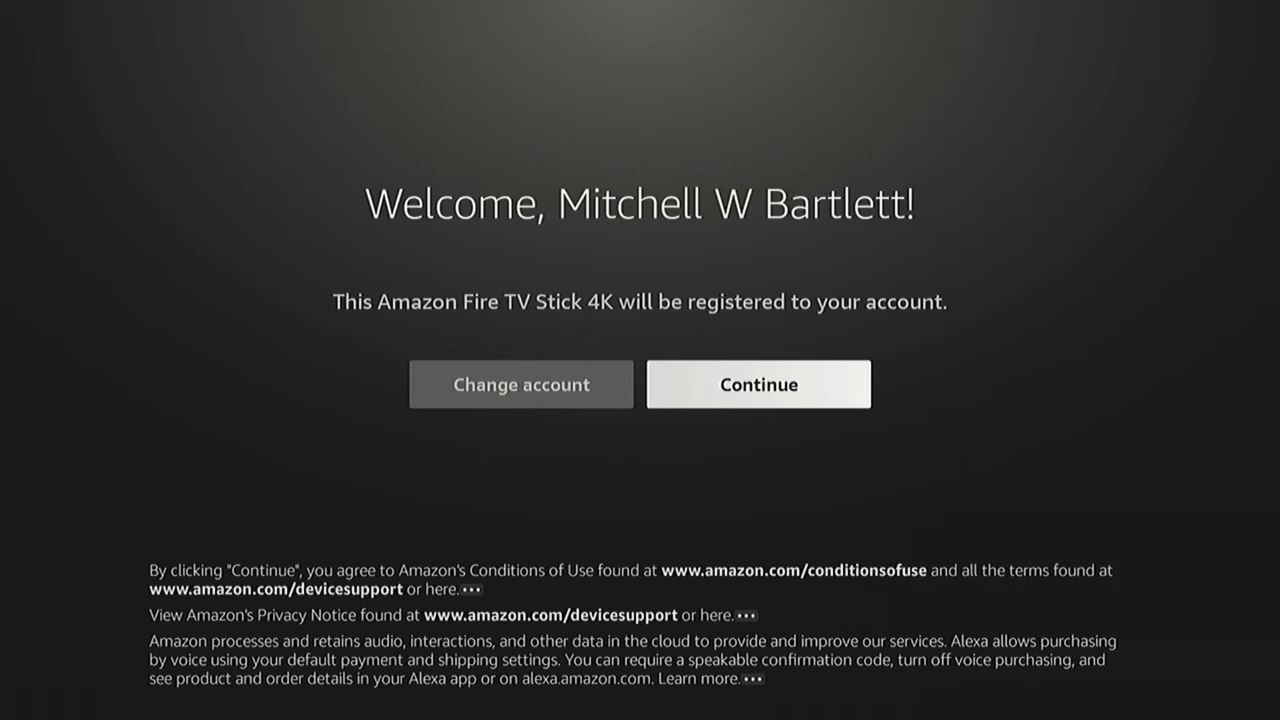
Continue past the Welcome screen and pick the existing viewer profile to reach home.
{"action": "key", "text": "Return"}
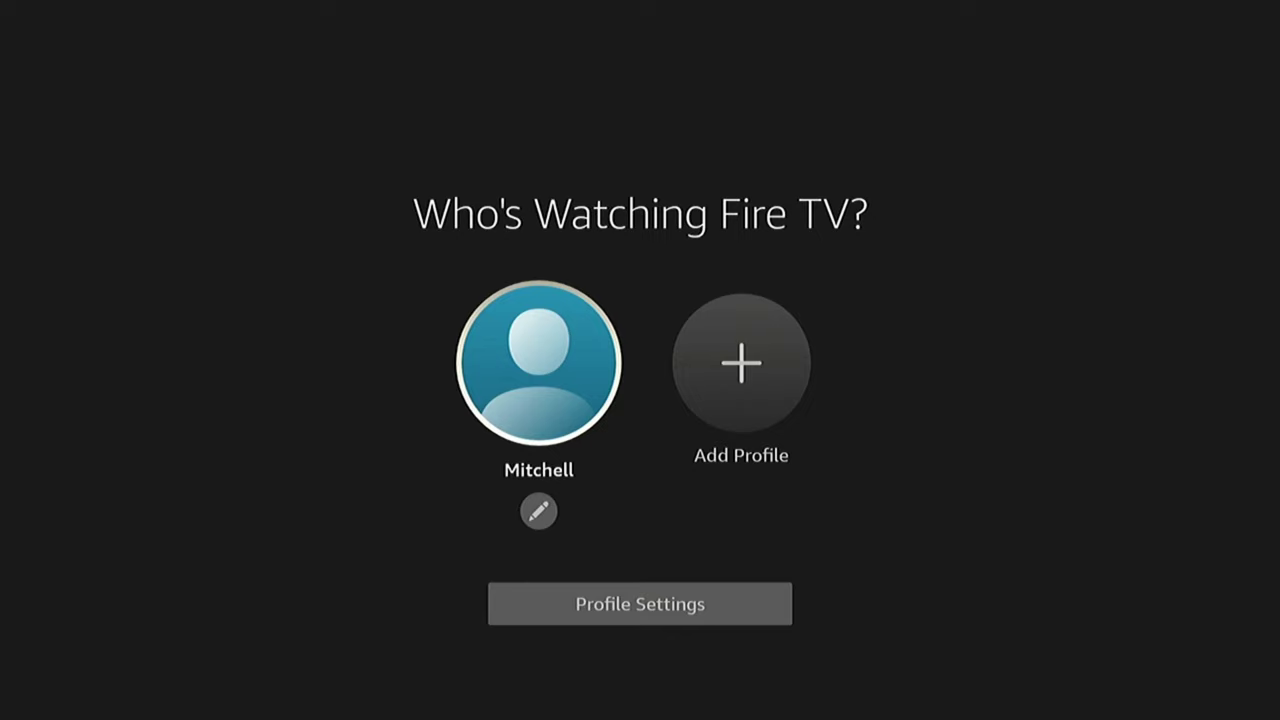
{"action": "key", "text": "Return"}
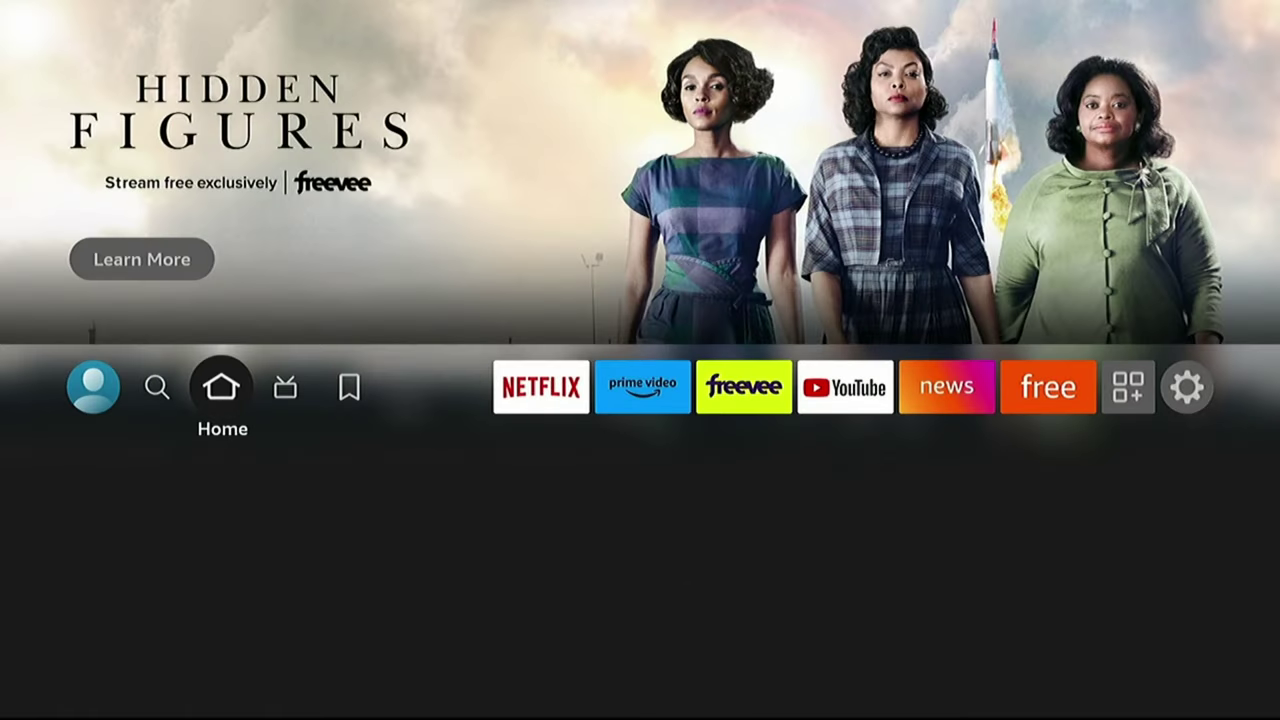